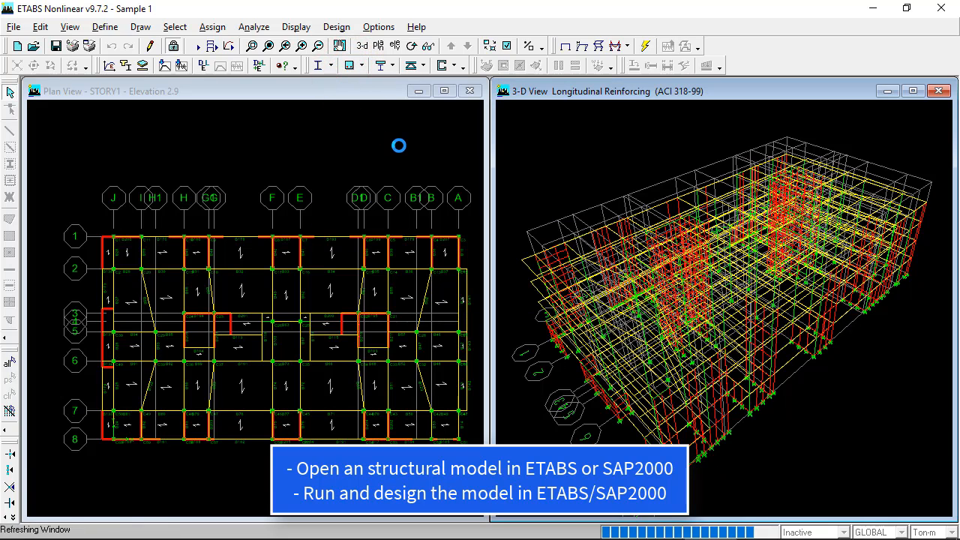
# Run the shear wall design and start exporting the model's input/output as an Access database file
pyautogui.click(441, 66)
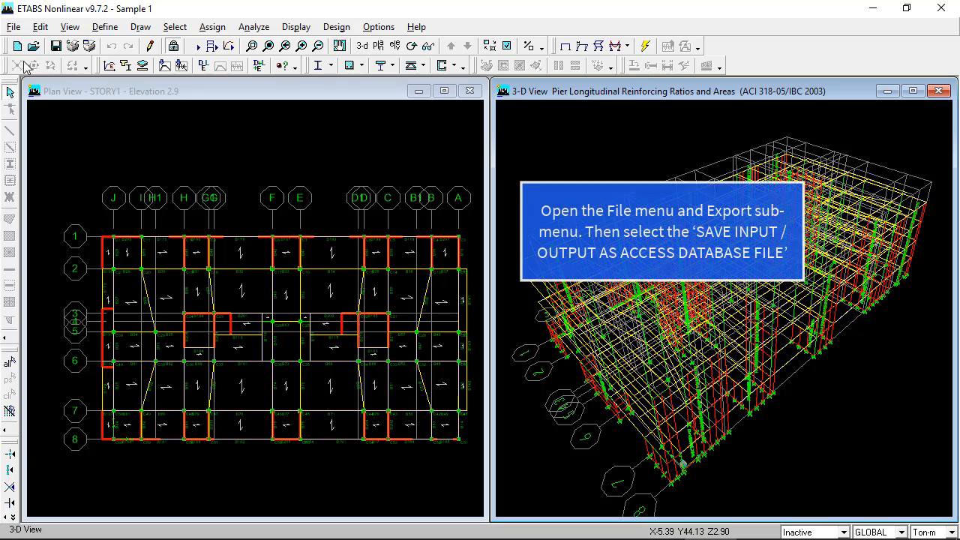
pyautogui.click(14, 26)
pyautogui.moveTo(54, 133)
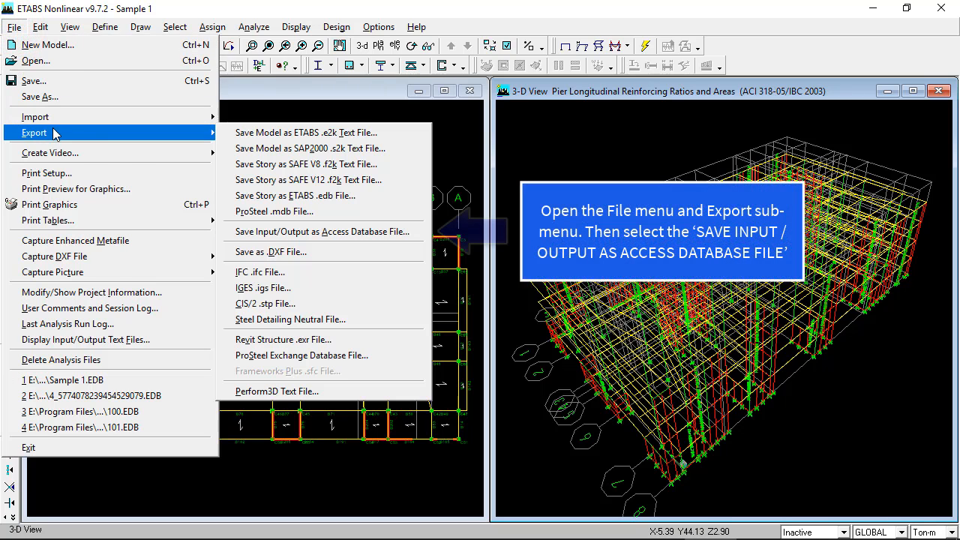
pyautogui.click(301, 234)
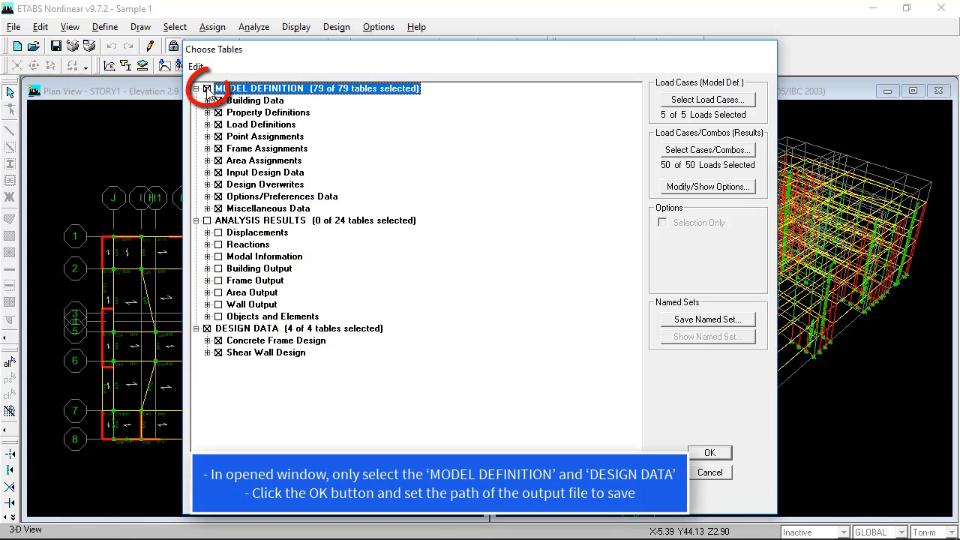
# Include only the MODEL DEFINITION and DESIGN DATA tables and save the database as Sample 1 in the Omid Negar Project folder
pyautogui.click(207, 89)
pyautogui.click(207, 88)
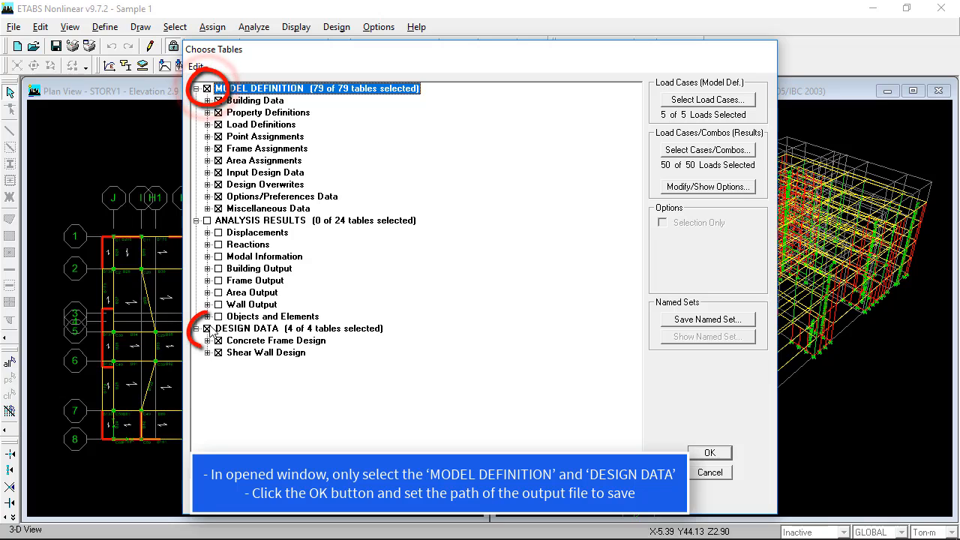
pyautogui.click(207, 329)
pyautogui.click(206, 328)
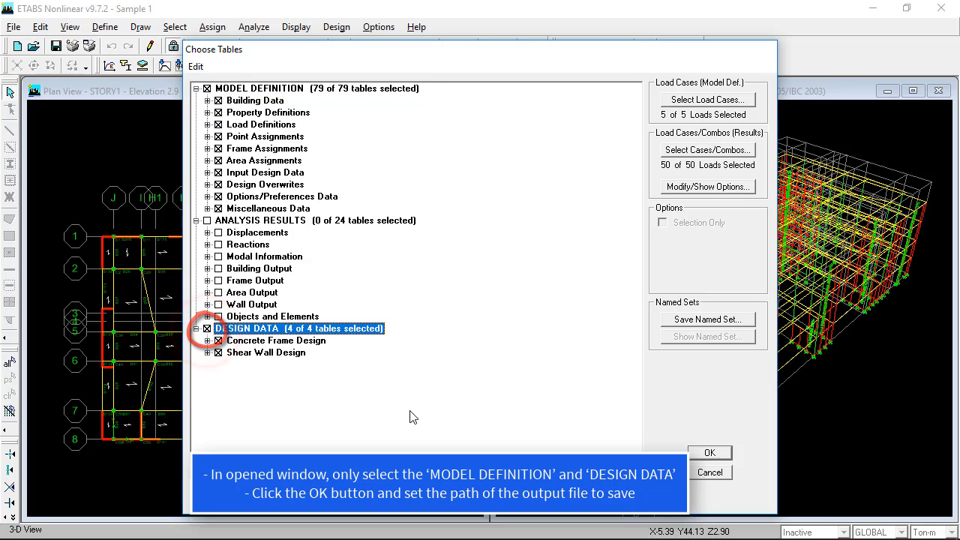
pyautogui.click(699, 456)
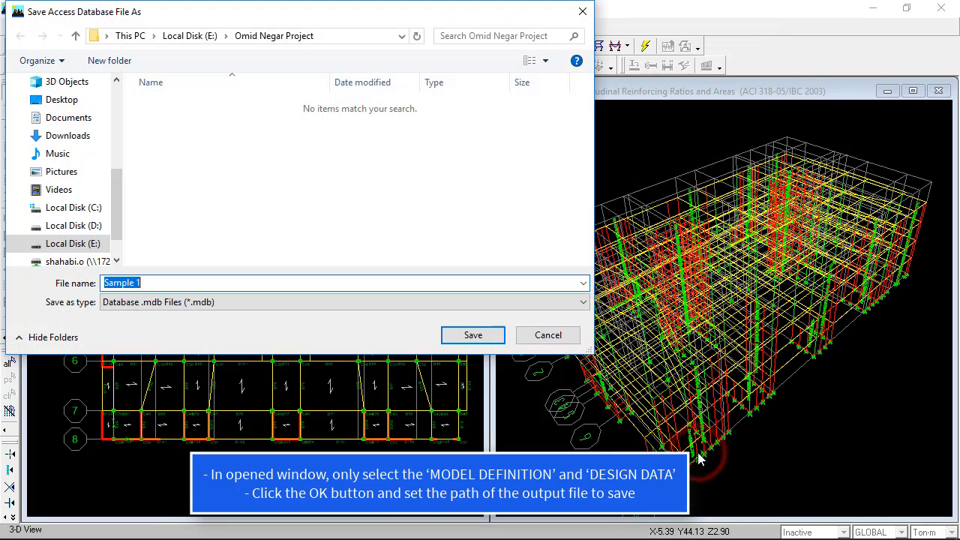
pyautogui.click(489, 337)
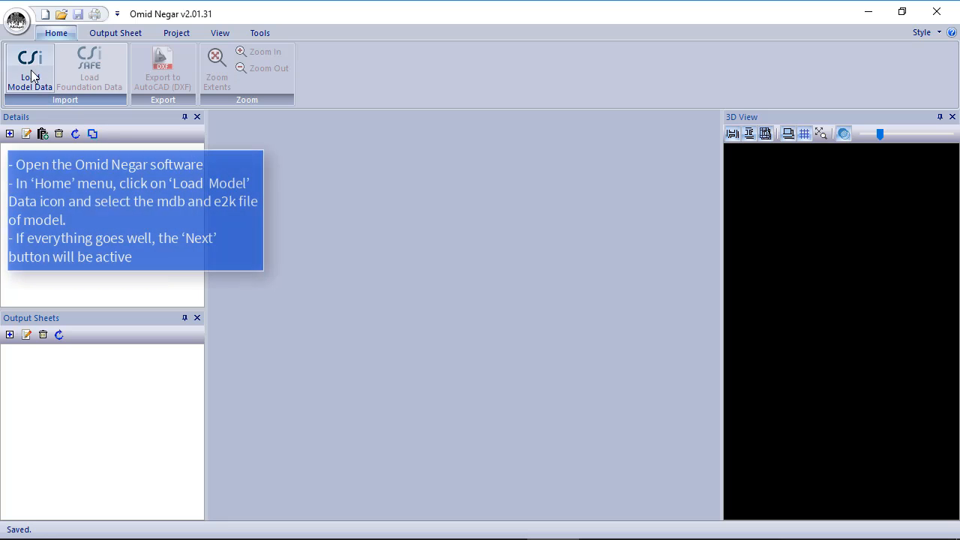
# Switch to Omid Negar and load the model data from the Sample 1 Access database and the Sample 1.$ET file
pyautogui.click(30, 69)
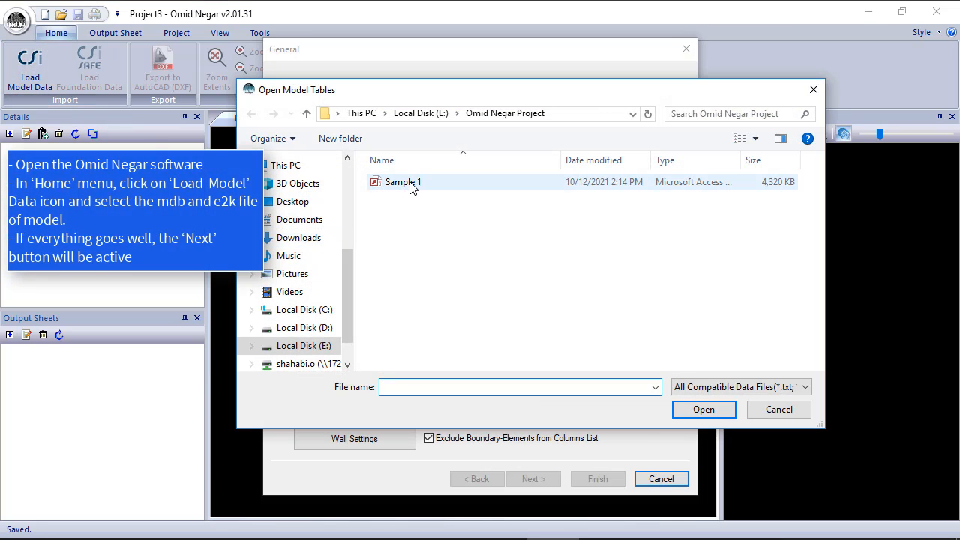
pyautogui.click(405, 183)
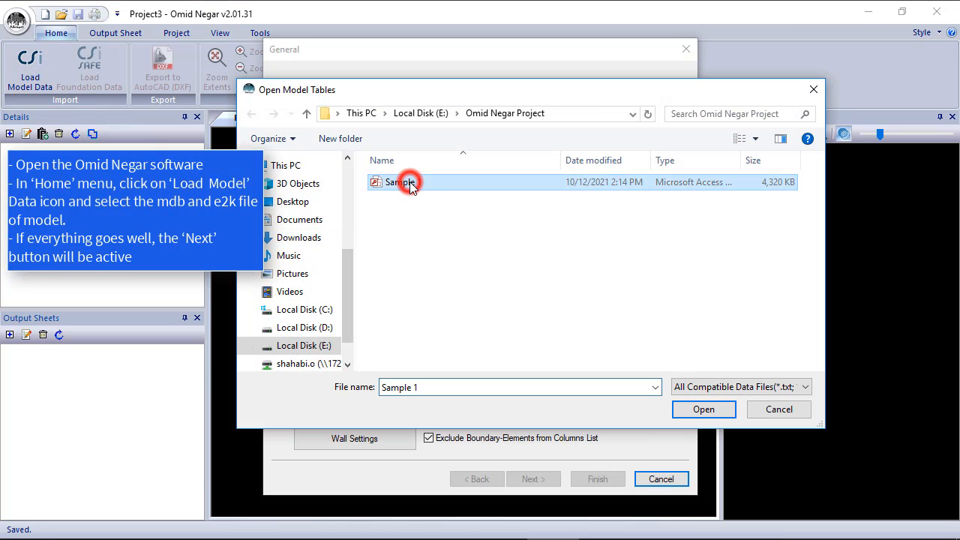
pyautogui.click(700, 411)
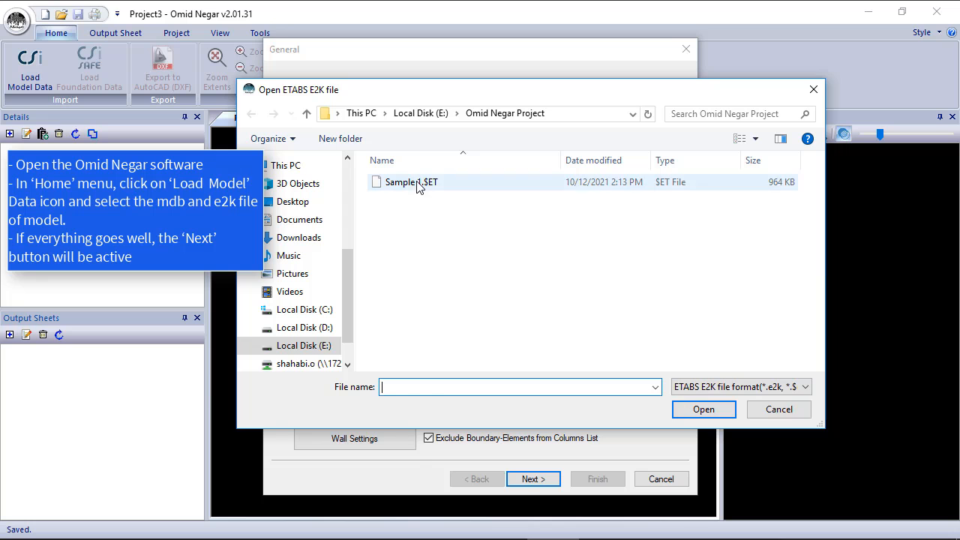
pyautogui.click(417, 182)
pyautogui.click(692, 411)
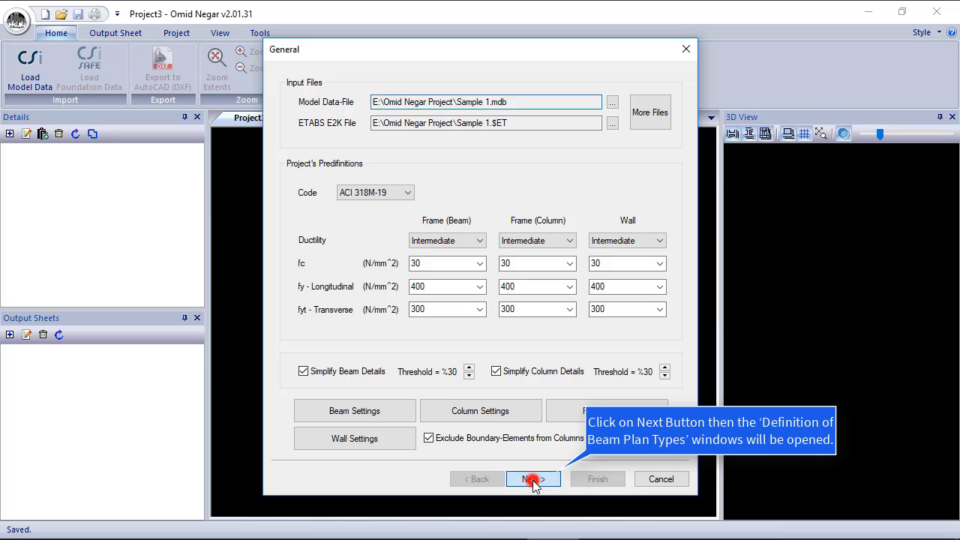
# Keep the general project settings, assign plan Type 1 to STORY2 and STORY3, and finish the model import
pyautogui.click(533, 480)
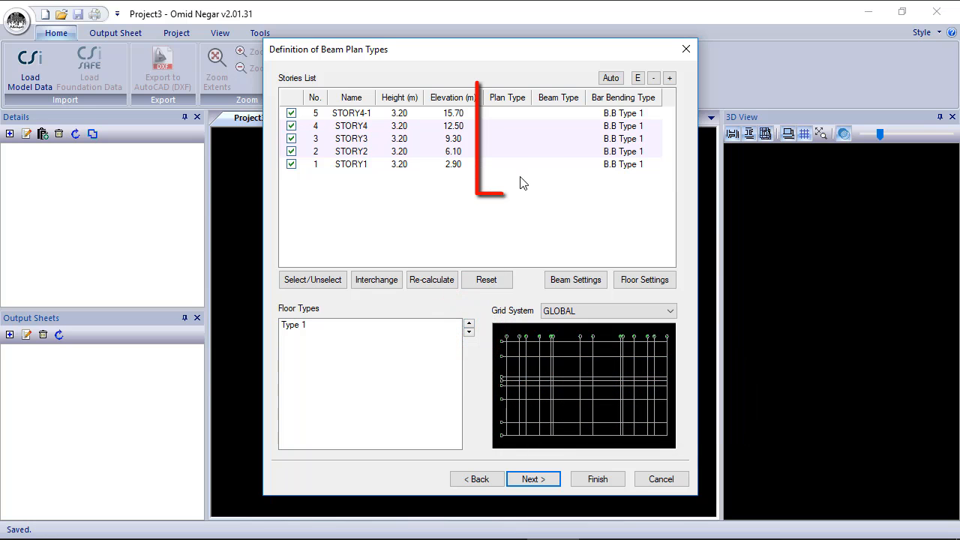
pyautogui.click(521, 151)
pyautogui.click(524, 151)
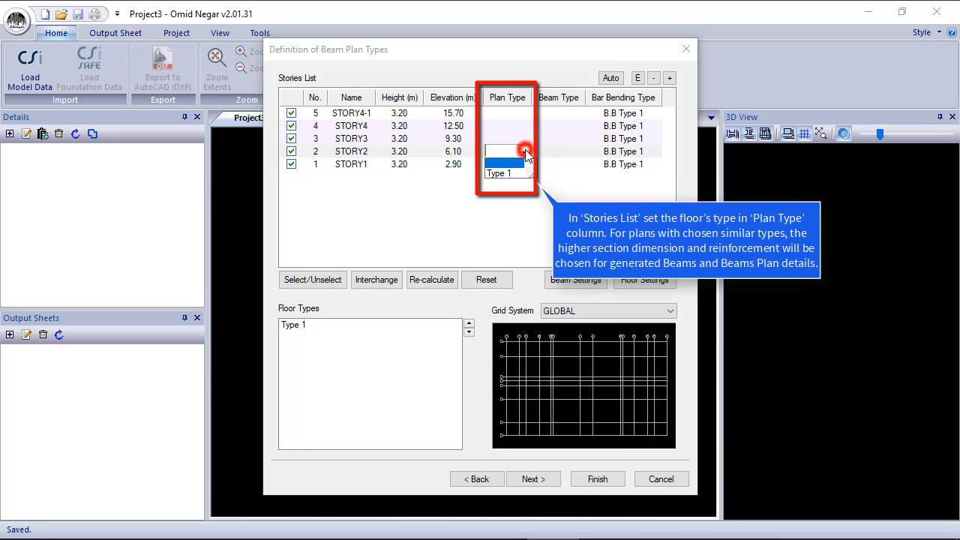
pyautogui.click(516, 174)
pyautogui.click(524, 140)
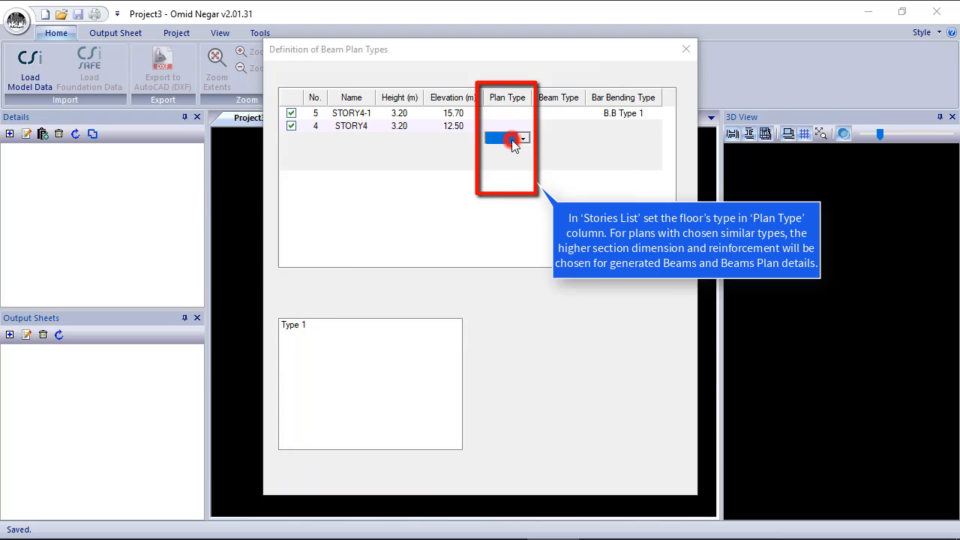
pyautogui.click(509, 154)
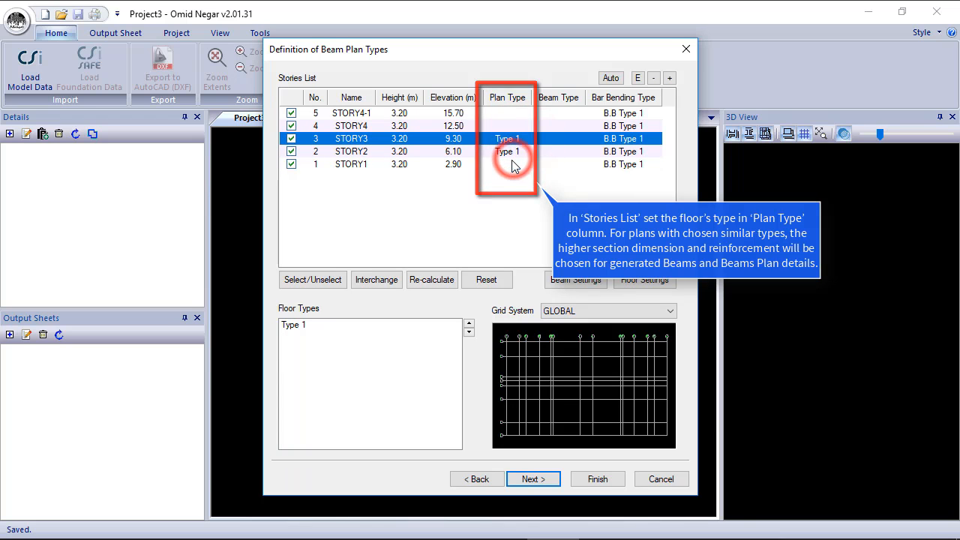
pyautogui.click(594, 480)
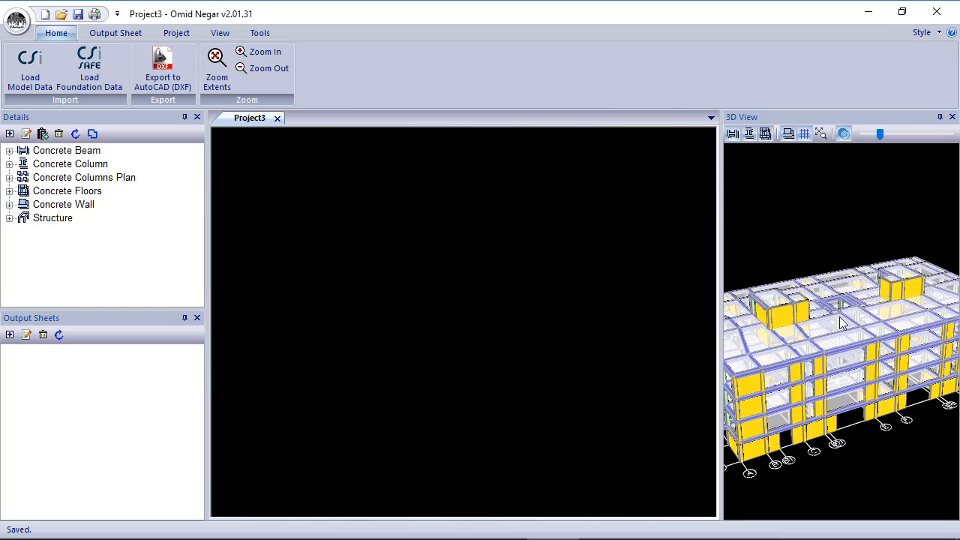
# Automatically arrange the output sheets by story, with column sections sorted by section and Frame A1 as the sheet frame
pyautogui.scroll(-3, 840, 318)
pyautogui.moveTo(843, 348); pyautogui.dragTo(764, 349)
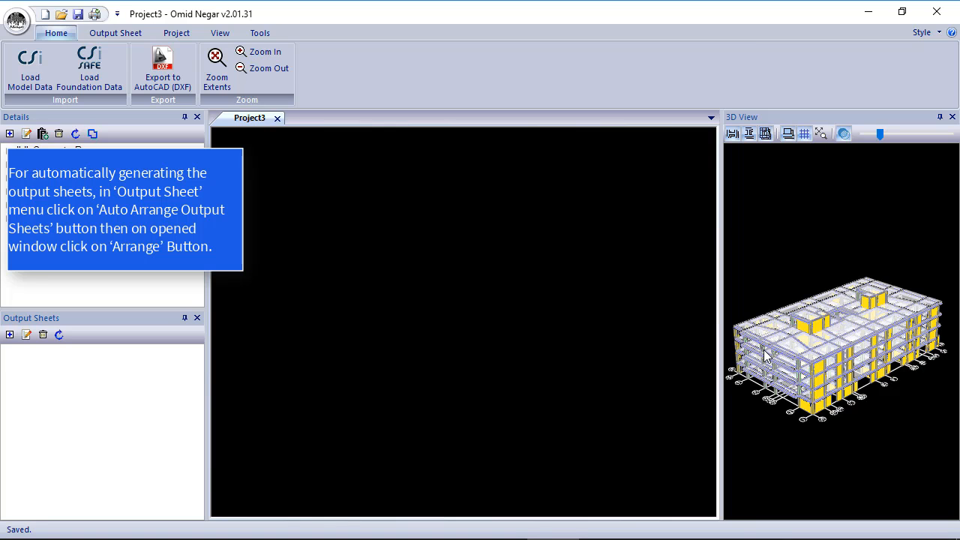
pyautogui.click(114, 32)
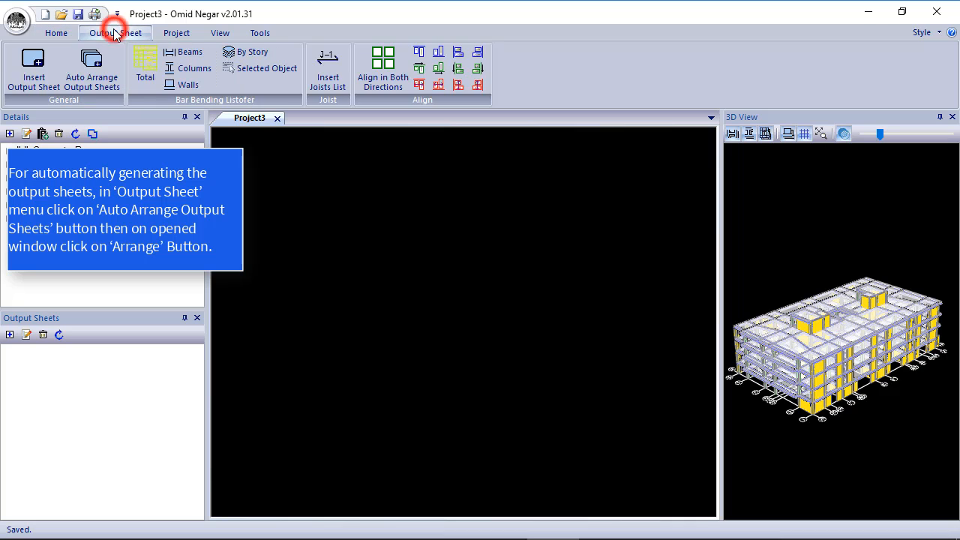
pyautogui.click(93, 67)
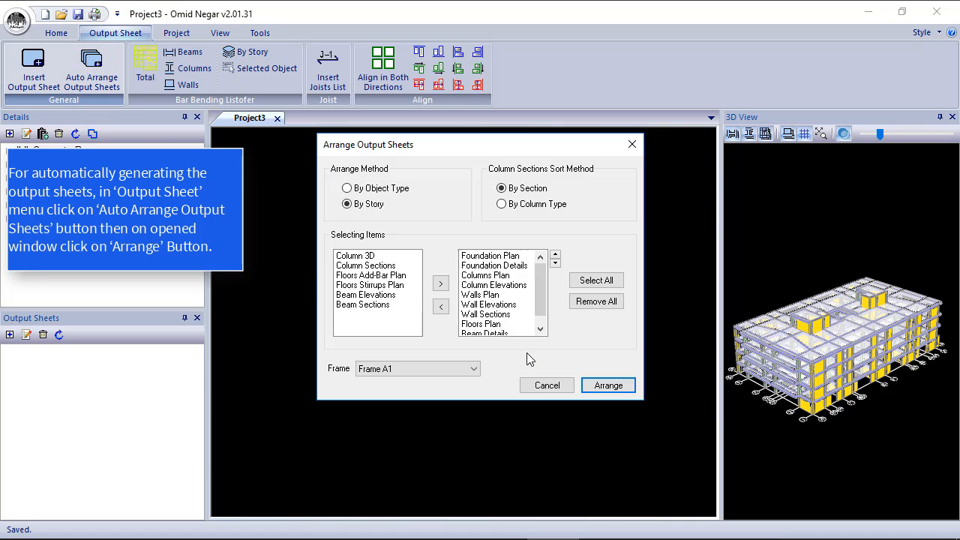
pyautogui.click(609, 386)
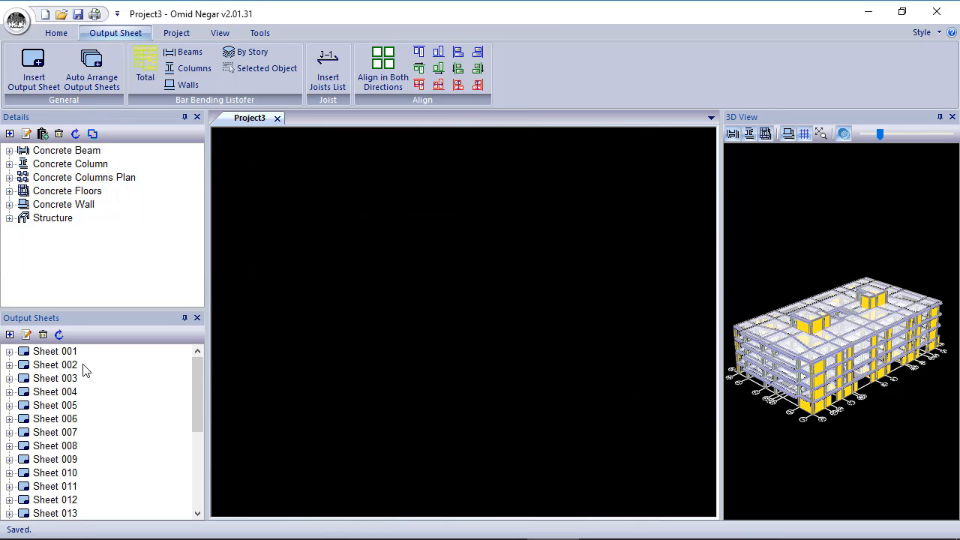
# Display Sheet 001 and shift its columns plan slightly right and down within the frame
pyautogui.click(58, 352)
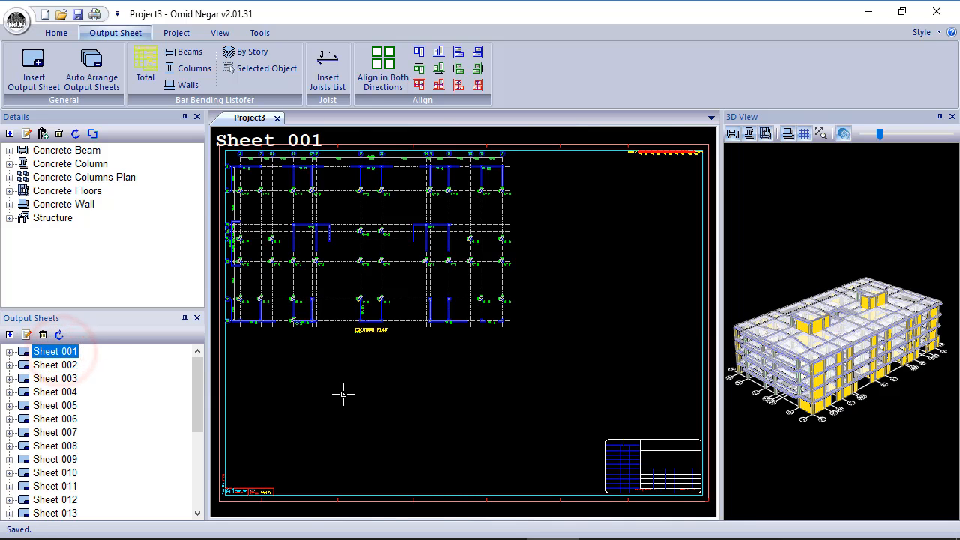
pyautogui.click(336, 272)
pyautogui.moveTo(322, 228); pyautogui.dragTo(332, 239)
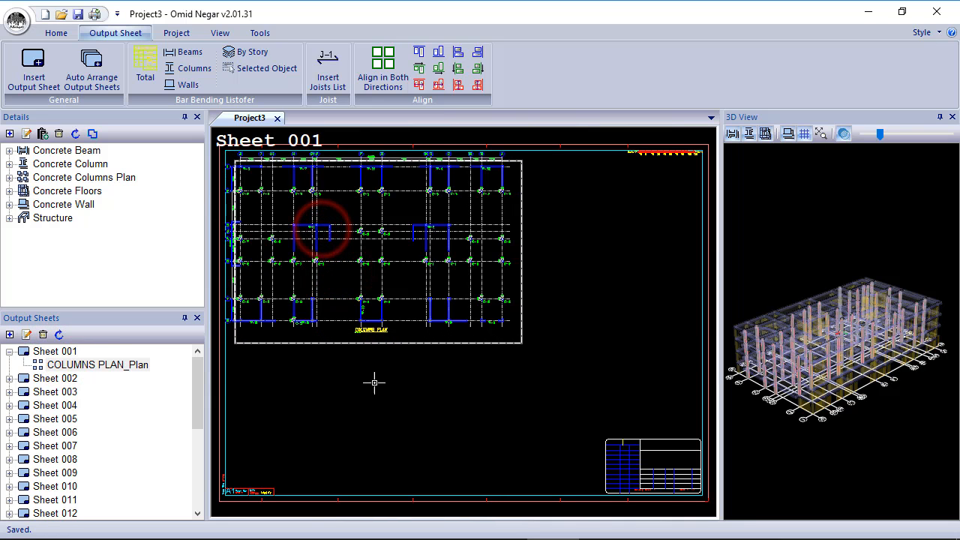
pyautogui.click(383, 416)
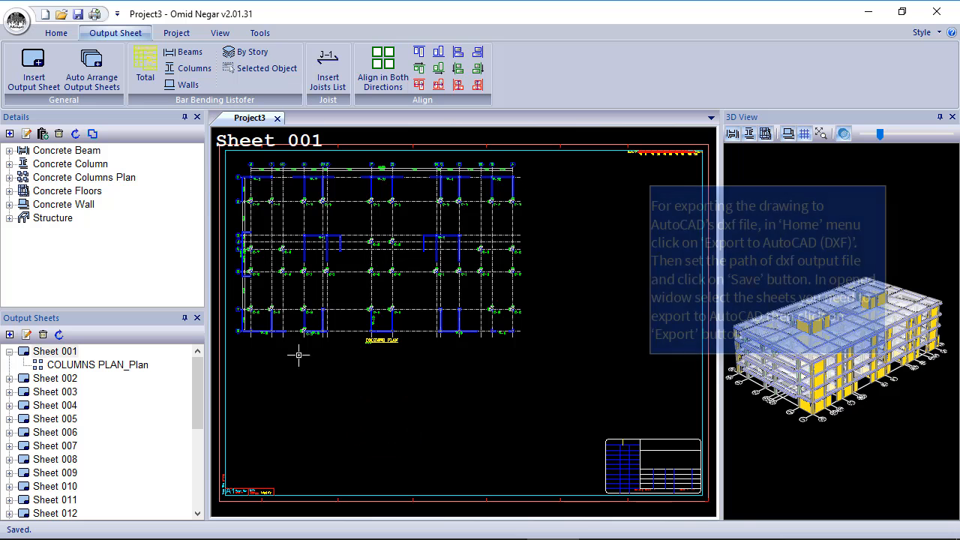
# Export all output sheets to an AutoCAD DXF file named Sample 1 Export in the Omid Negar Project folder
pyautogui.click(55, 36)
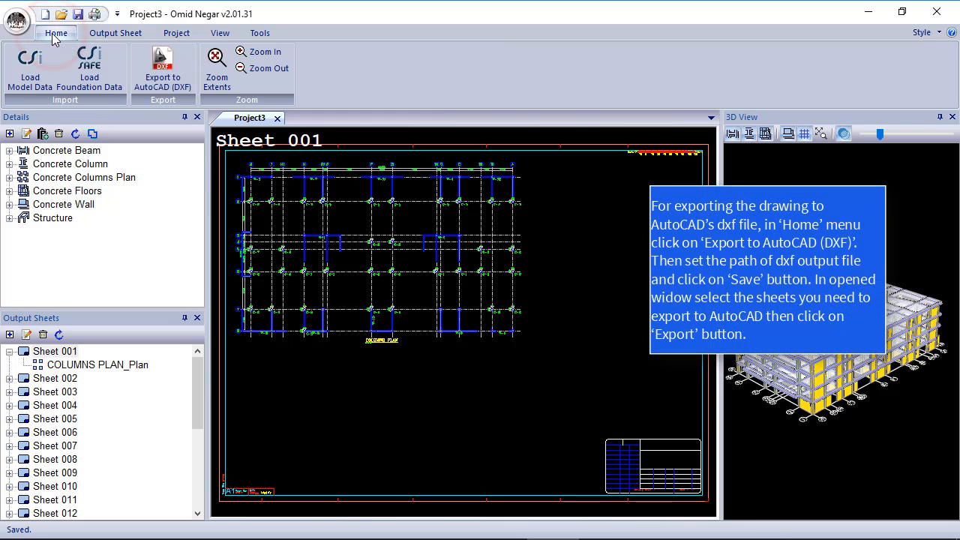
pyautogui.click(160, 72)
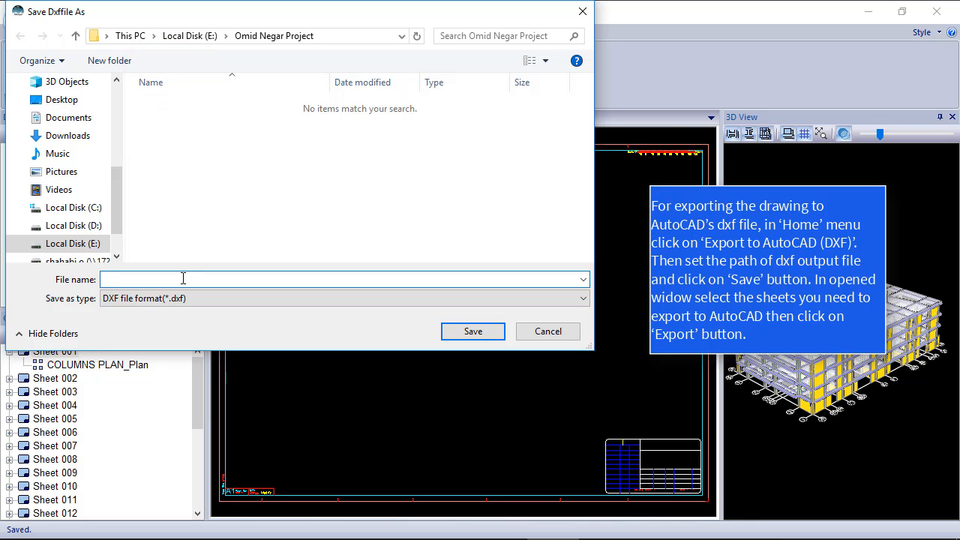
pyautogui.write('Sample')
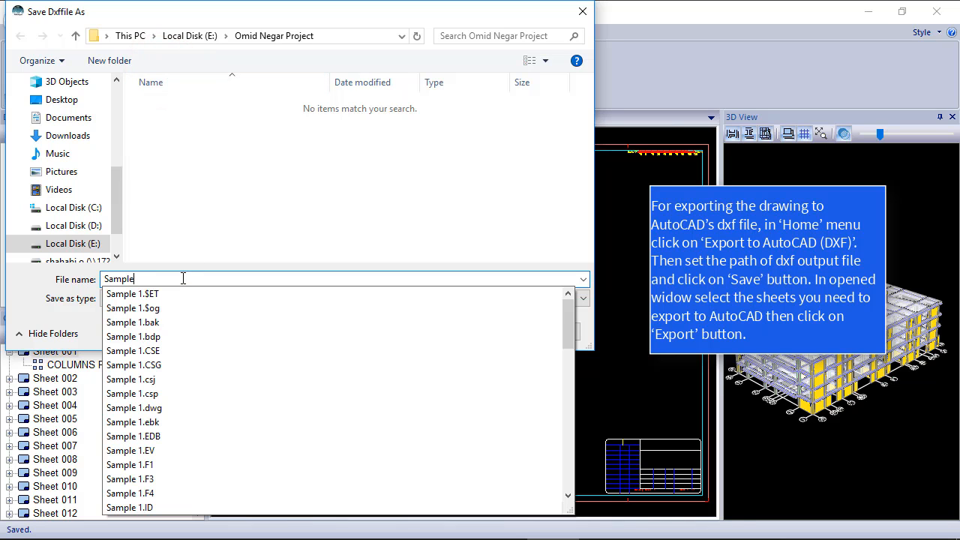
pyautogui.write(' 1 Export')
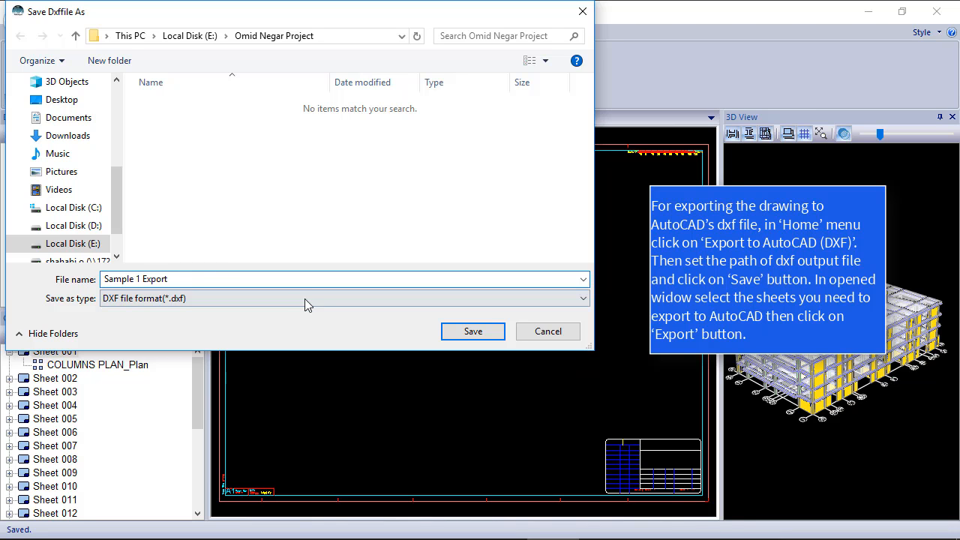
pyautogui.click(462, 331)
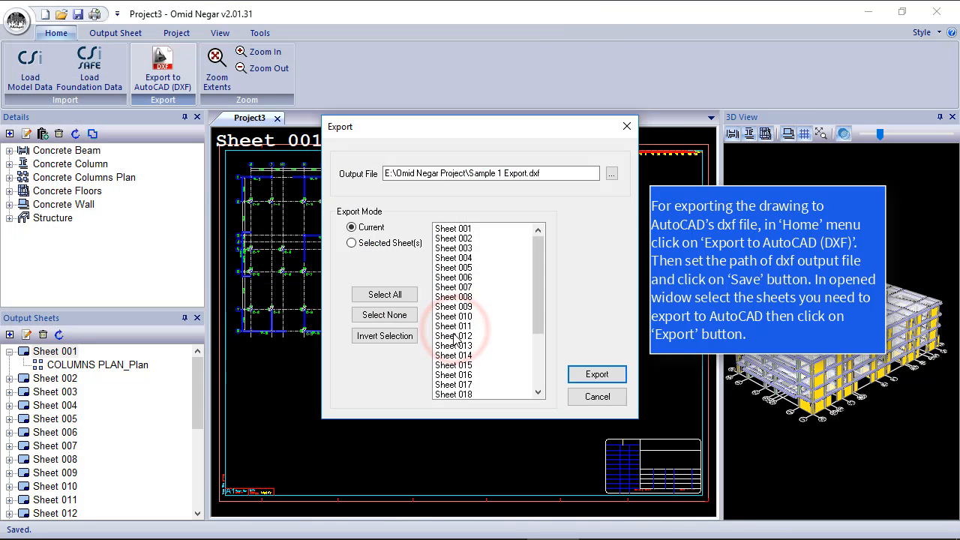
pyautogui.click(392, 293)
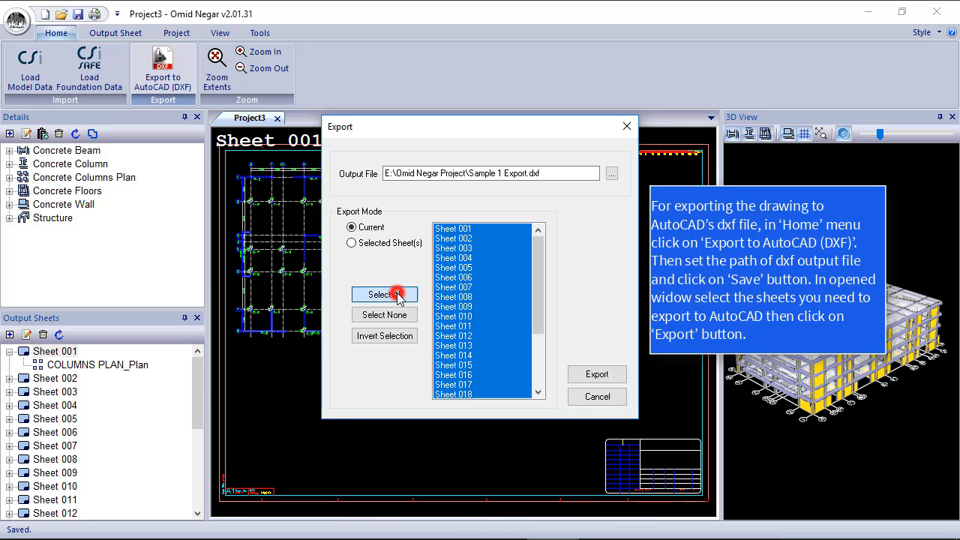
pyautogui.click(604, 375)
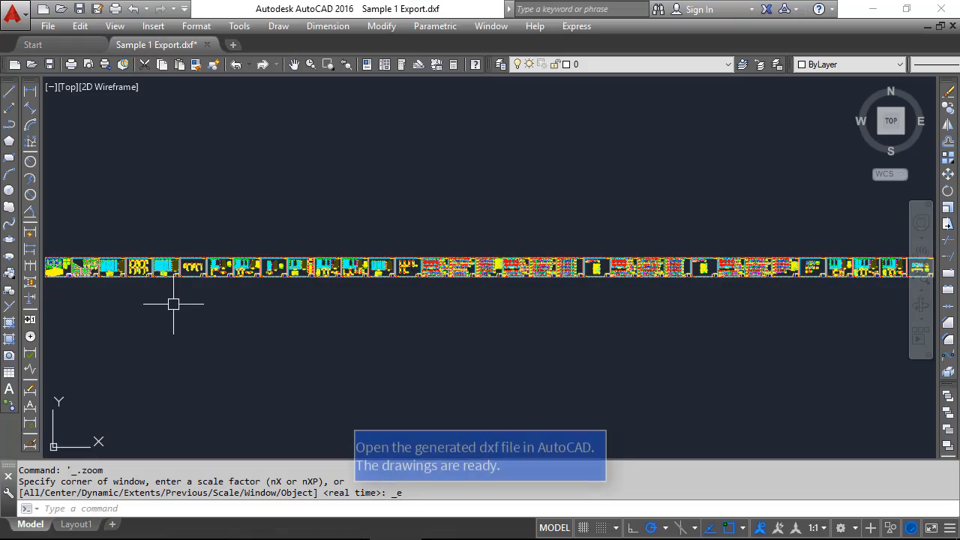
# Switch to AutoCAD and examine the row of exported structural drawing sheets in Sample 1 Export.dxf from the first sheet onward
pyautogui.moveTo(171, 300); pyautogui.dragTo(332, 315, button='middle')
pyautogui.scroll(5, 219, 291)
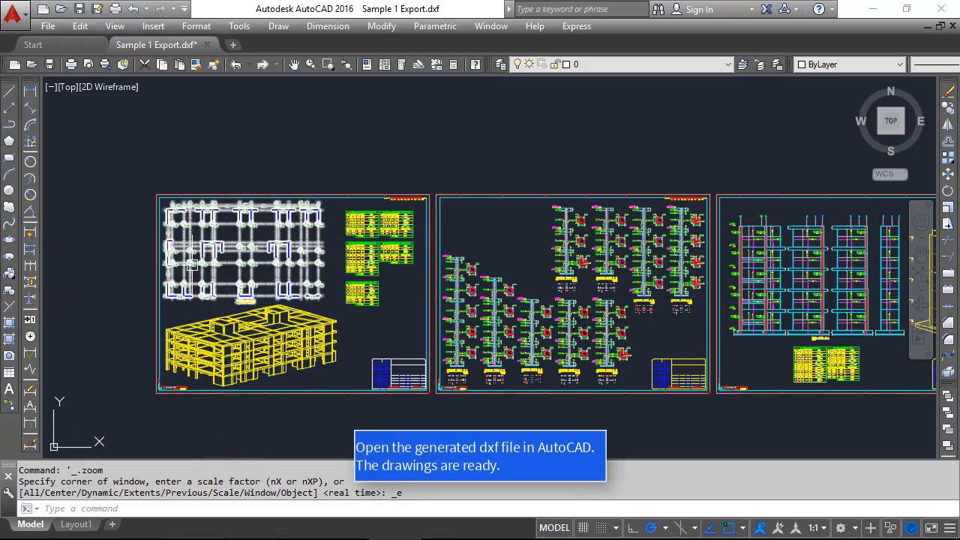
pyautogui.moveTo(366, 409); pyautogui.dragTo(316, 371, button='middle')
pyautogui.moveTo(714, 407); pyautogui.dragTo(364, 397, button='middle')
pyautogui.moveTo(662, 401); pyautogui.dragTo(292, 396, button='middle')
pyautogui.moveTo(750, 405); pyautogui.dragTo(353, 403, button='middle')
pyautogui.moveTo(787, 405); pyautogui.dragTo(430, 386, button='middle')
pyautogui.moveTo(740, 393); pyautogui.dragTo(406, 377, button='middle')
pyautogui.moveTo(742, 376); pyautogui.dragTo(338, 377, button='middle')
pyautogui.moveTo(798, 357)
pyautogui.mouseDown(button='middle')
pyautogui.moveTo(381, 348)
pyautogui.moveTo(773, 357)
pyautogui.moveTo(367, 362)
pyautogui.mouseUp(button='middle')
pyautogui.moveTo(764, 364); pyautogui.dragTo(379, 367, button='middle')
pyautogui.moveTo(819, 367); pyautogui.dragTo(417, 374, button='middle')
pyautogui.moveTo(532, 373); pyautogui.dragTo(501, 373, button='middle')
pyautogui.scroll(-2, 500, 373)
pyautogui.moveTo(501, 372); pyautogui.dragTo(387, 357, button='middle')
pyautogui.scroll(-1, 387, 358)
pyautogui.moveTo(720, 353); pyautogui.dragTo(489, 319, button='middle')
pyautogui.scroll(-1, 489, 319)
pyautogui.moveTo(791, 351); pyautogui.dragTo(528, 322, button='middle')
pyautogui.middleClick(577, 322)
pyautogui.middleClick(577, 322)
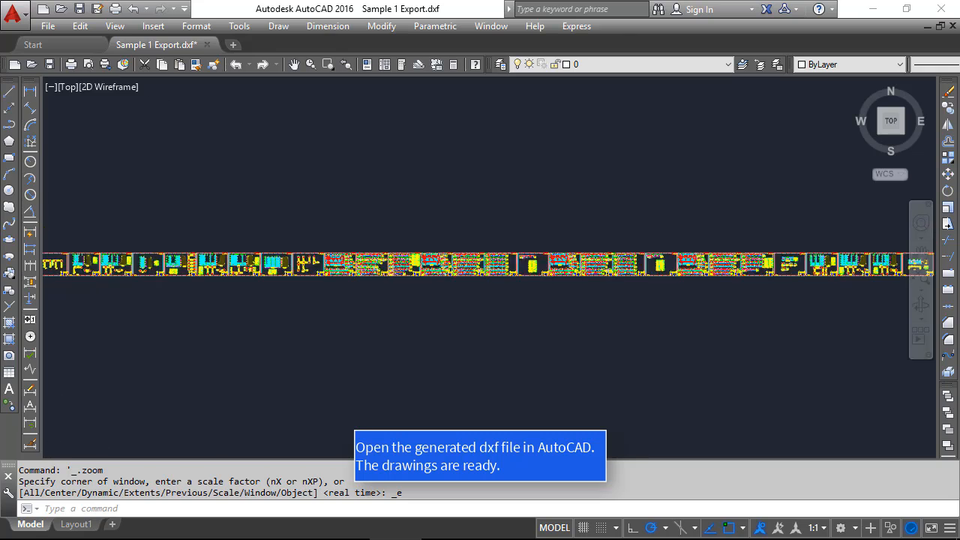